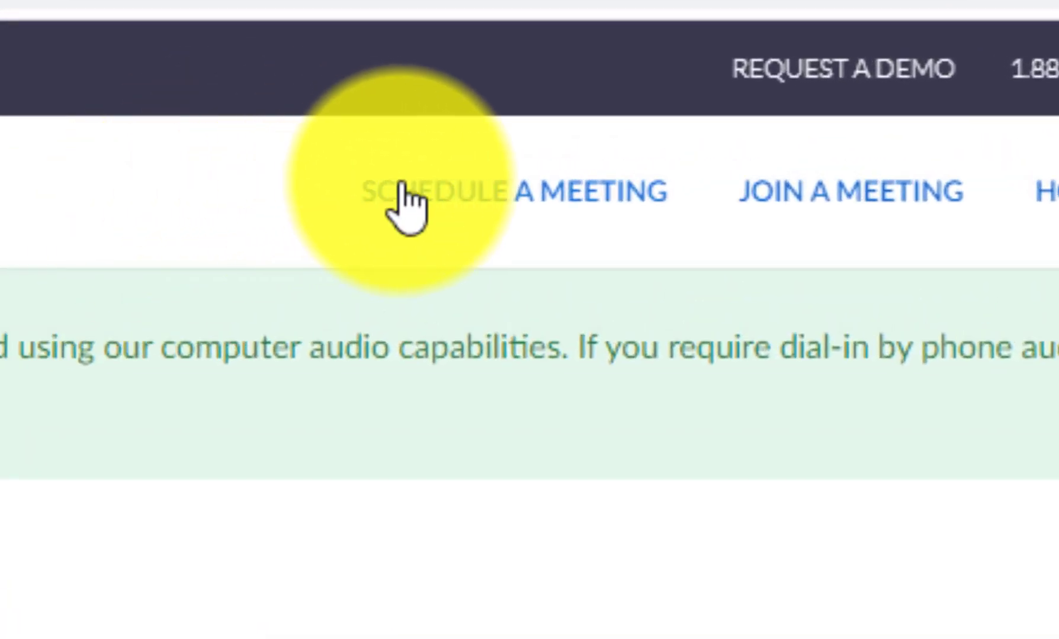
Start scheduling a new Zoom meeting from the Schedule a Meeting link
click(436, 221)
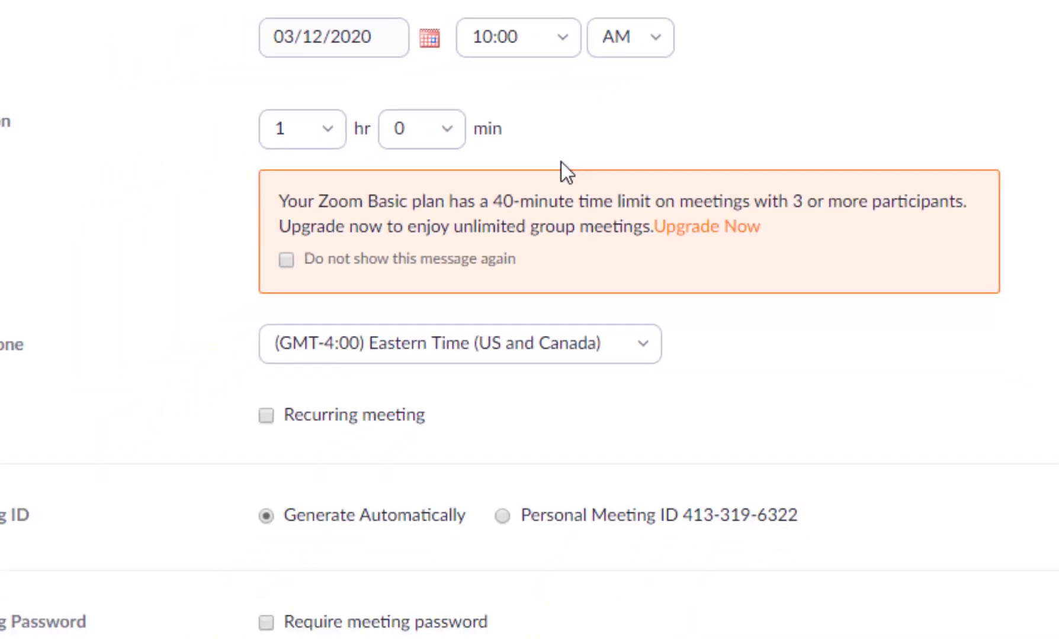
scroll(561, 161, down, 5)
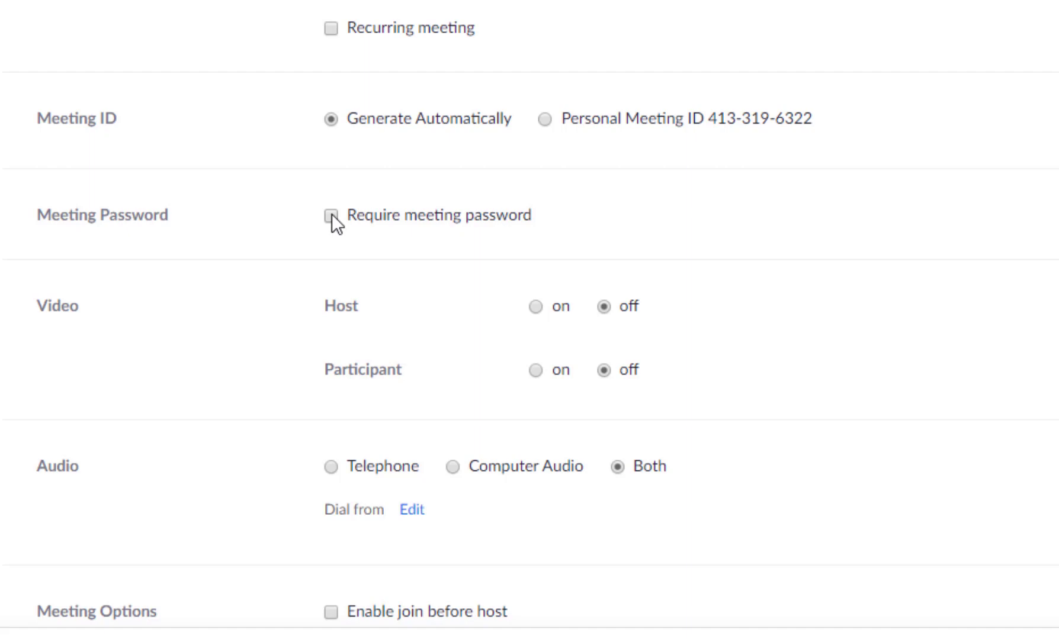
scroll(310, 178, down, 2)
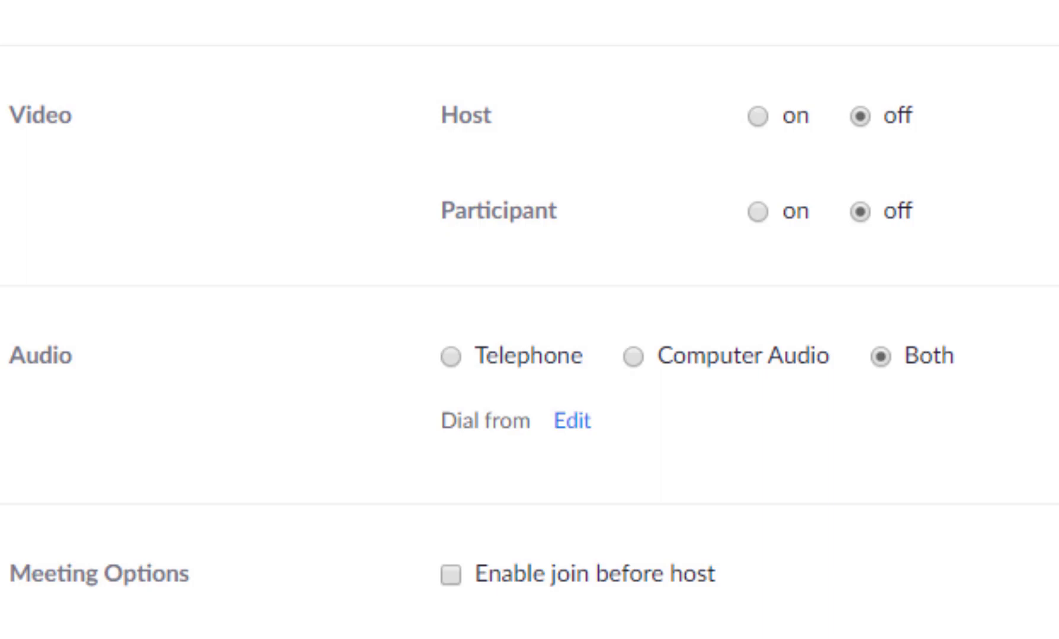
scroll(529, 330, down, 2)
scroll(530, 330, down, 2)
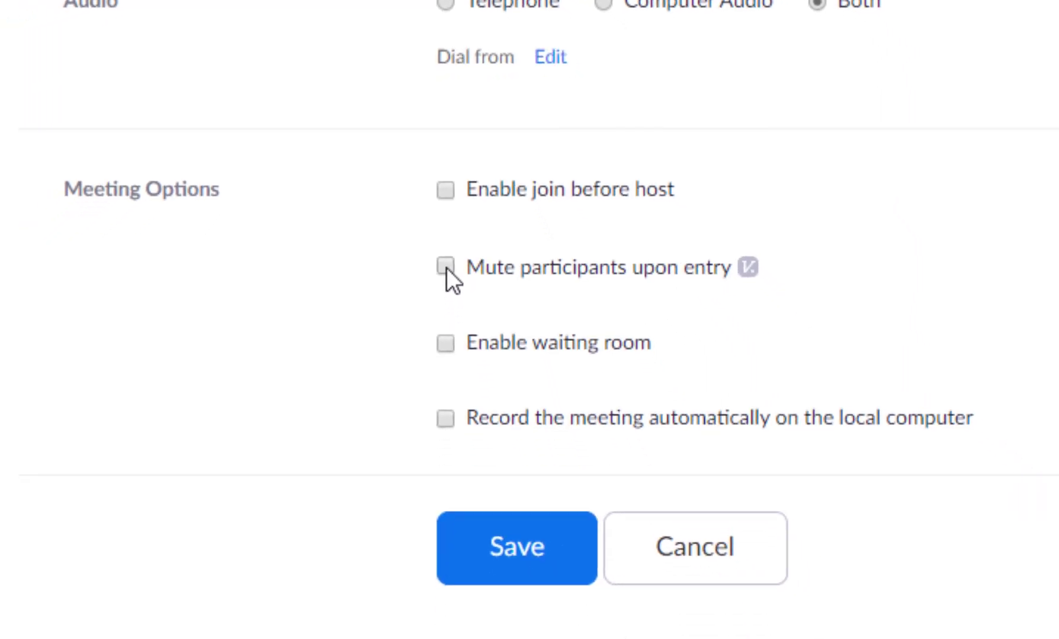
Tick 'Mute participants upon entry' under Meeting Options
click(450, 321)
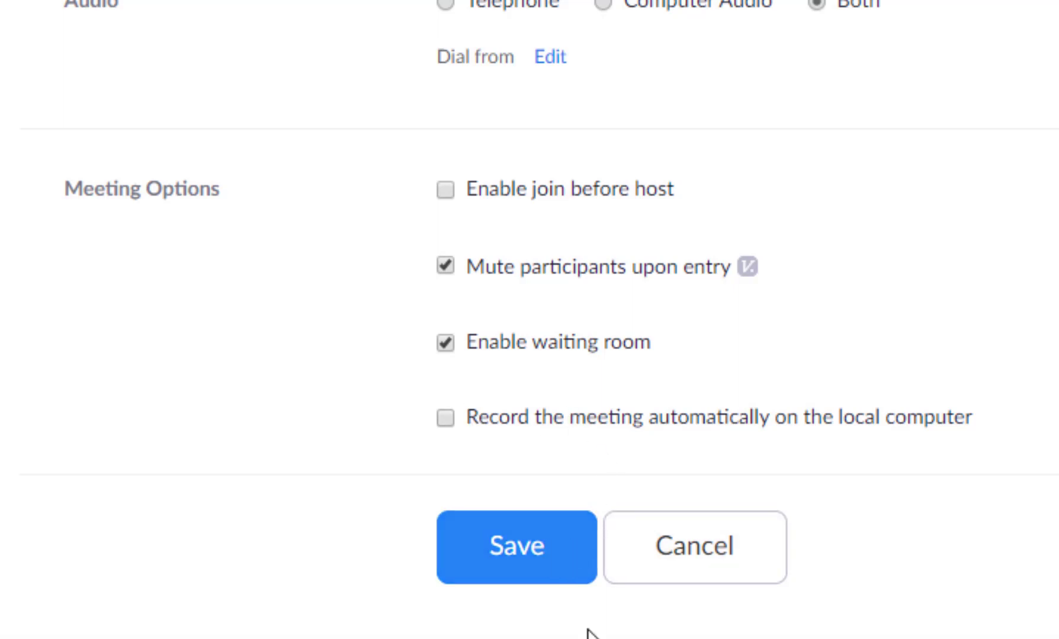
Save the Social Studies Lesson meeting and select its entire join URL
click(533, 553)
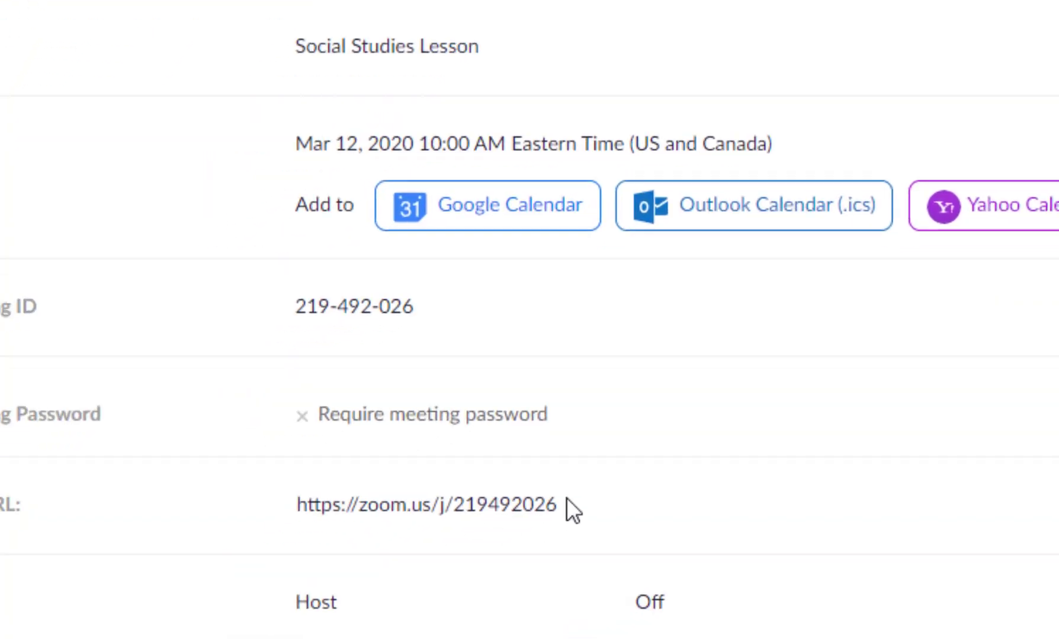
drag(563, 322, 827, 322)
click(932, 323)
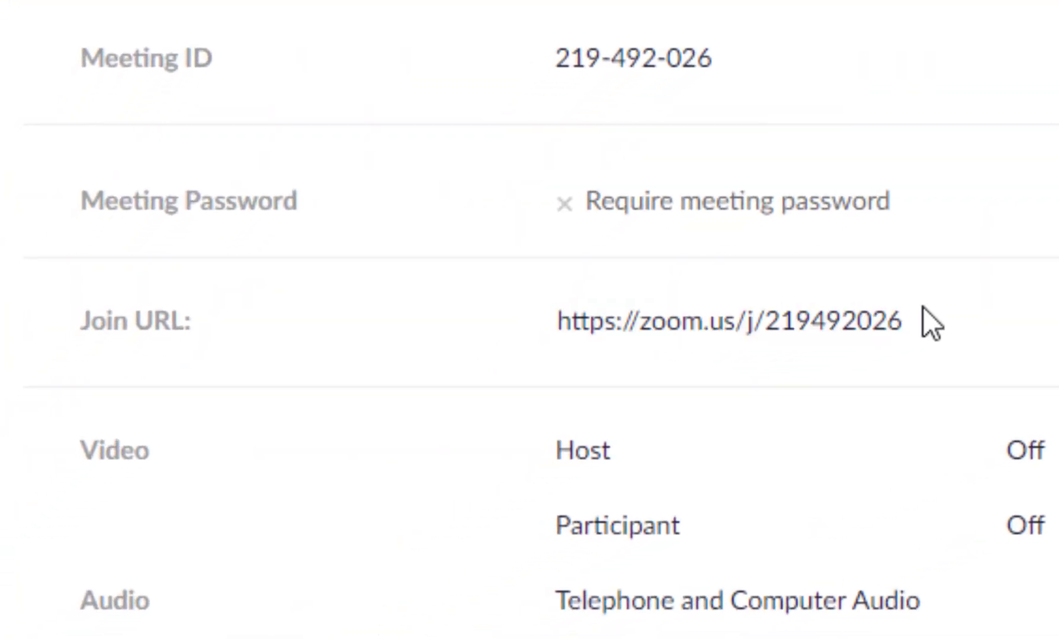
double_click(903, 330)
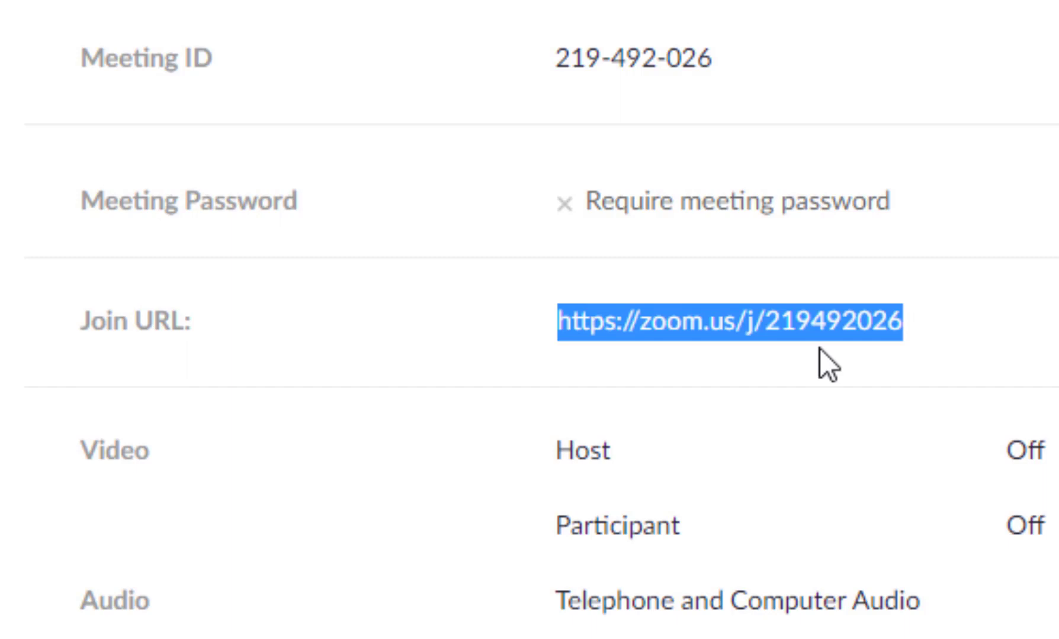